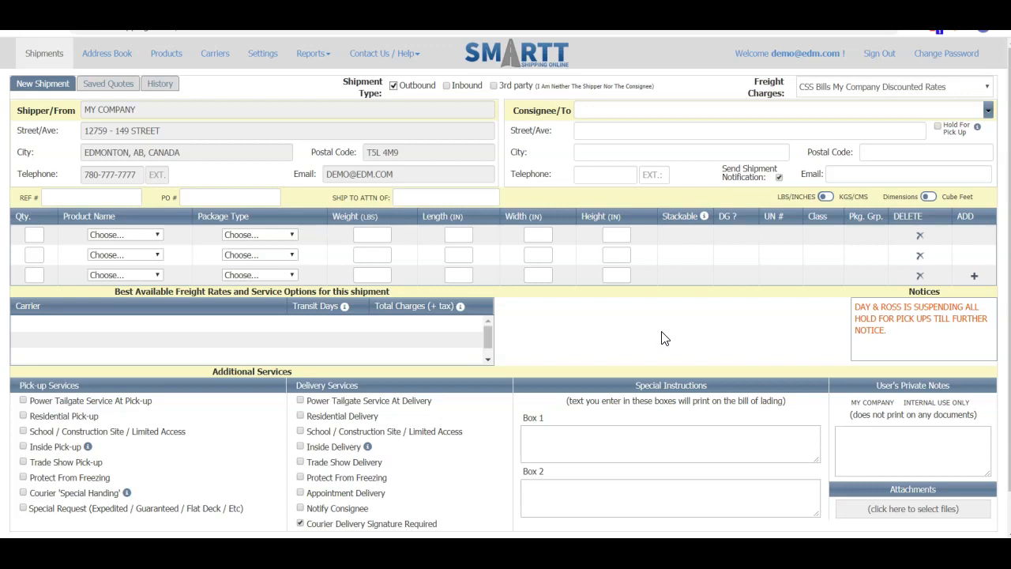
Set the outbound shipment's freight charges to Regular Collect and choose VANCOUVER COMPANY as the consignee.
{"action": "left_click", "coordinate": [683, 331]}
{"action": "left_click", "coordinate": [988, 87]}
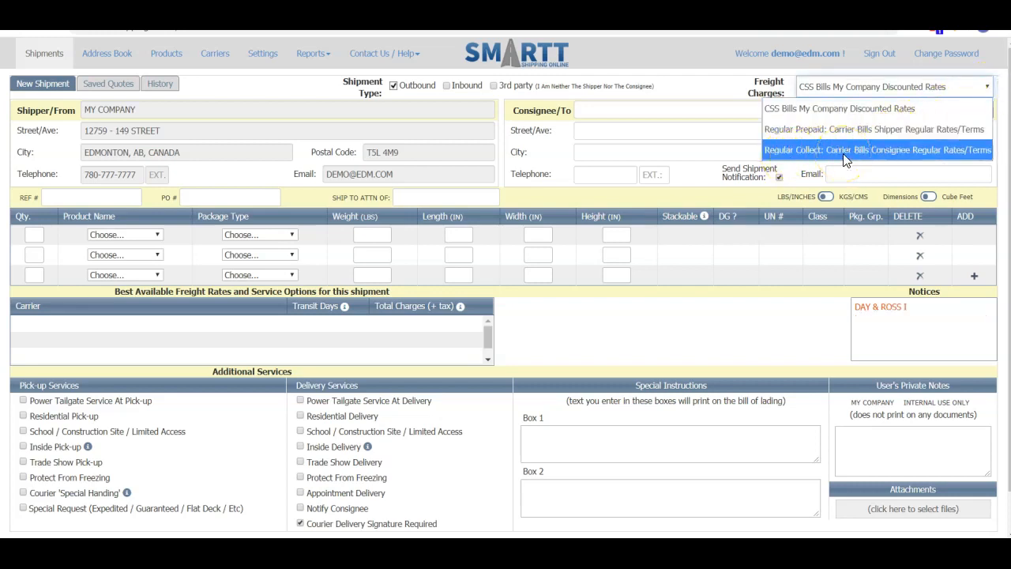
{"action": "left_click", "coordinate": [979, 150]}
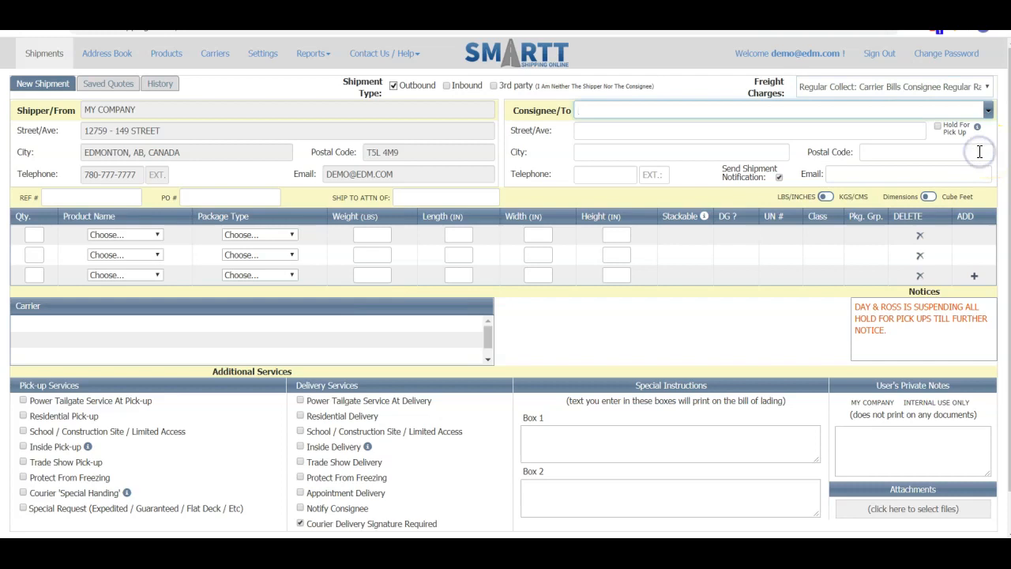
{"action": "type", "text": "VAN"}
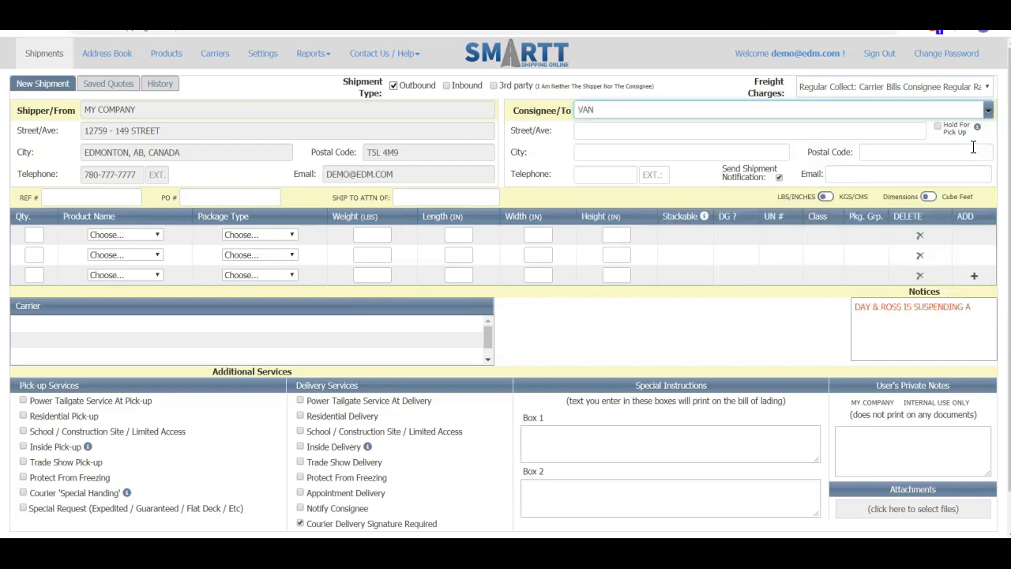
{"action": "type", "text": "COUV"}
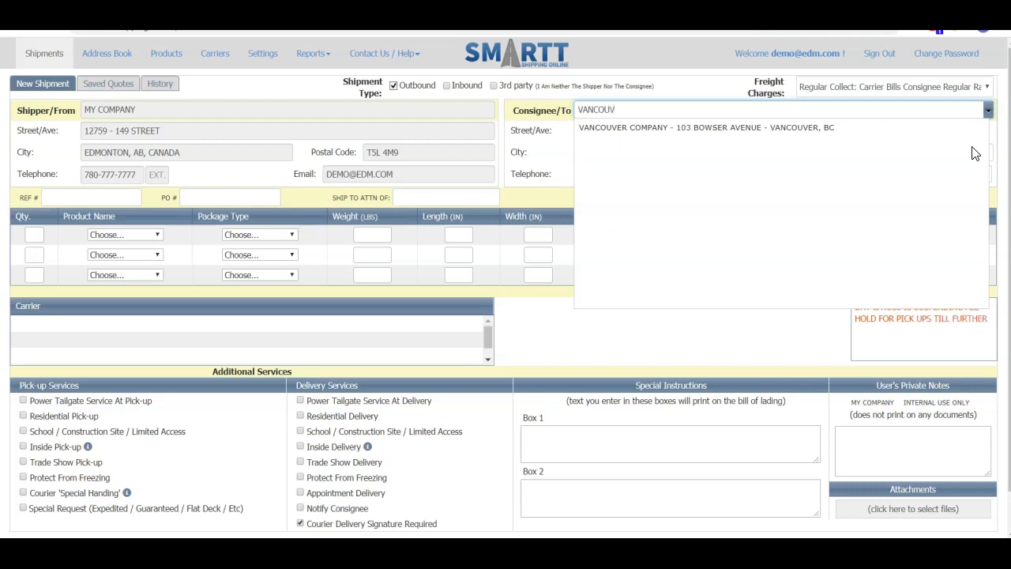
{"action": "left_click", "coordinate": [782, 127]}
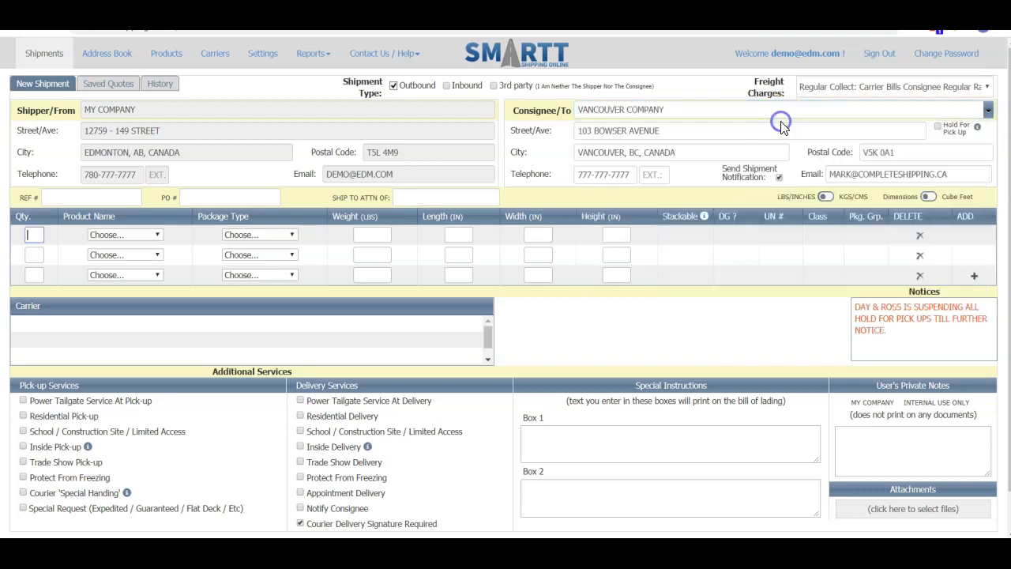
Fill the first product line with quantity 1, general merchandise, boxes, weight 15 lbs and dimensions 15 x 15 x 15 inches.
{"action": "key", "text": "Tab"}
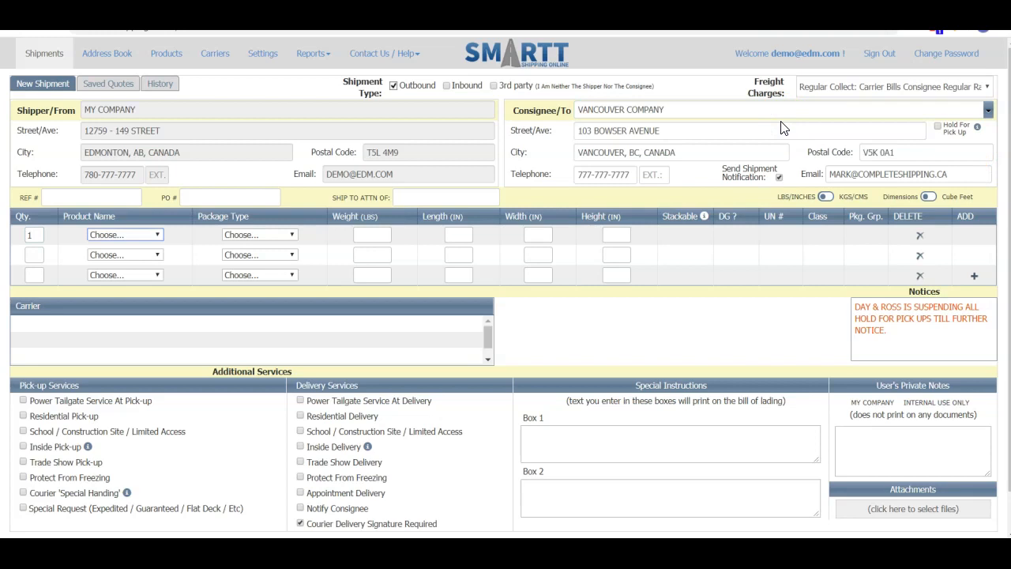
{"action": "key", "text": "g"}
{"action": "key", "text": "Tab"}
{"action": "key", "text": "b"}
{"action": "key", "text": "Tab"}
{"action": "type", "text": "15"}
{"action": "key", "text": "Tab"}
{"action": "type", "text": "15"}
{"action": "key", "text": "Tab"}
{"action": "type", "text": "15"}
{"action": "key", "text": "Tab"}
{"action": "type", "text": "15"}
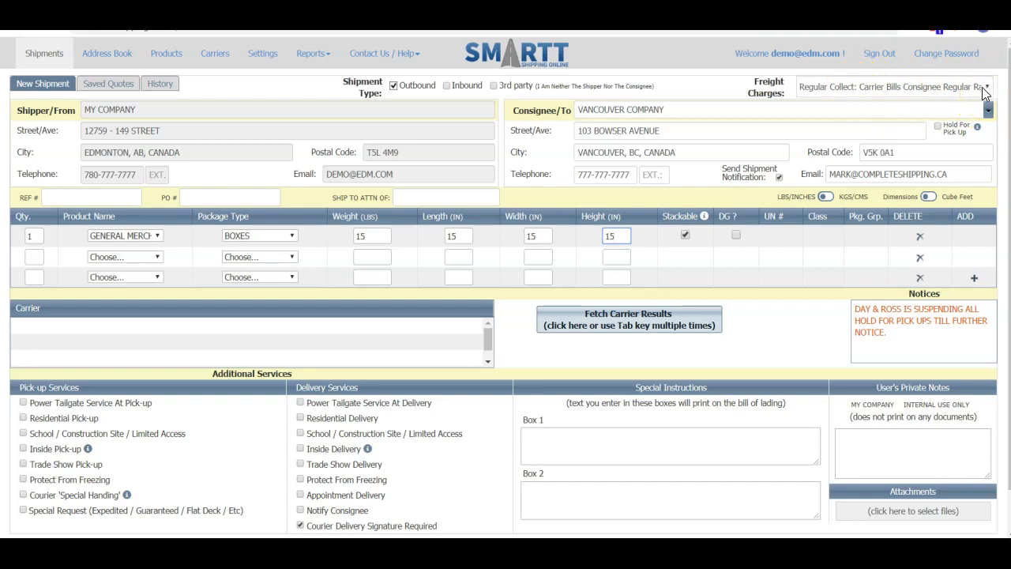
Fetch the carrier results, search the carrier list for "LOO" and select LOOMIS.
{"action": "left_click", "coordinate": [668, 330]}
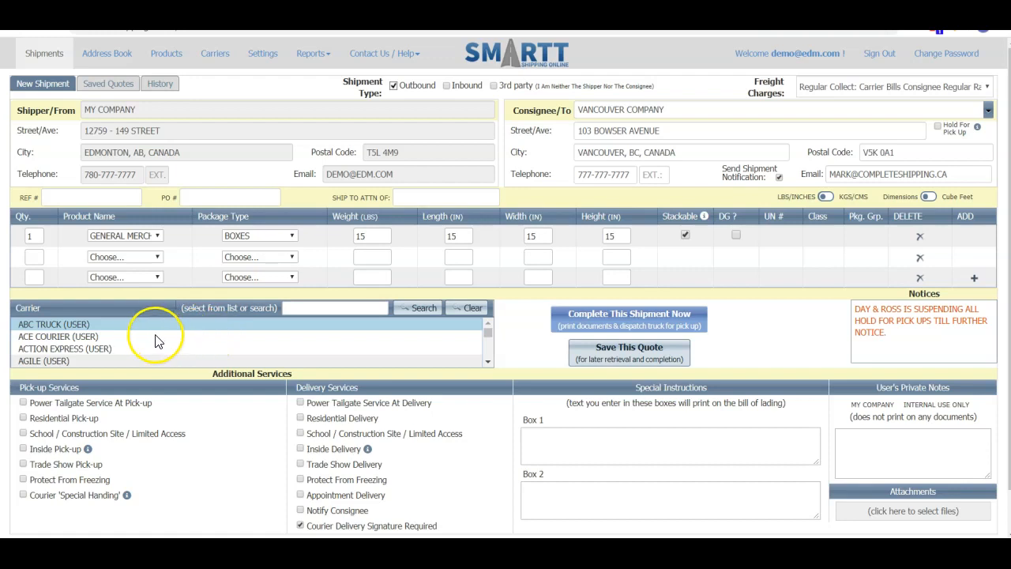
{"action": "scroll", "coordinate": [135, 333], "scroll_direction": "down", "scroll_amount": 1}
{"action": "scroll", "coordinate": [134, 335], "scroll_direction": "down", "scroll_amount": 15}
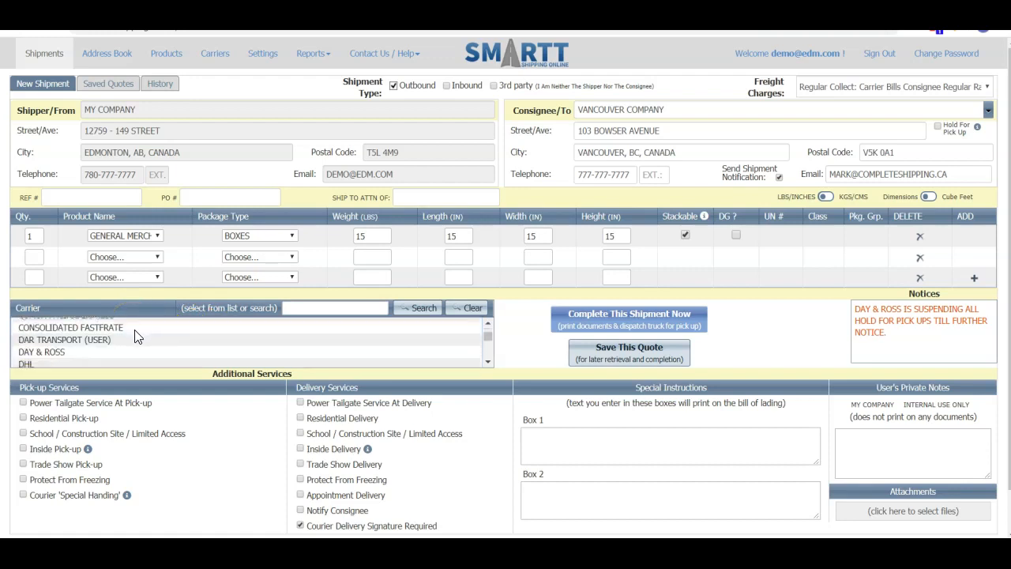
{"action": "scroll", "coordinate": [143, 339], "scroll_direction": "down", "scroll_amount": 5}
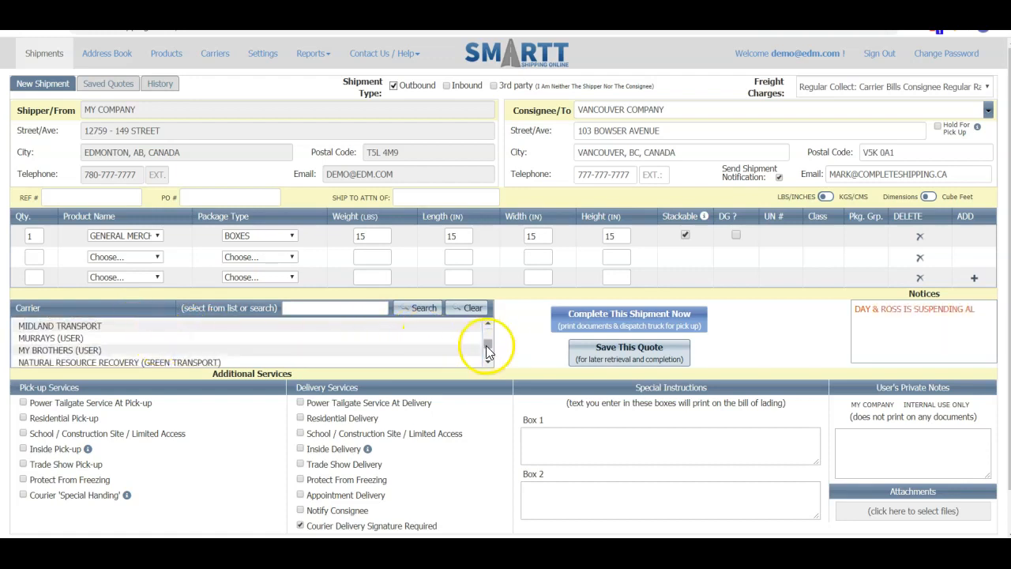
{"action": "mouse_move", "coordinate": [485, 338]}
{"action": "left_mouse_down"}
{"action": "mouse_move", "coordinate": [486, 351]}
{"action": "mouse_move", "coordinate": [487, 330]}
{"action": "left_mouse_up"}
{"action": "left_click", "coordinate": [361, 310]}
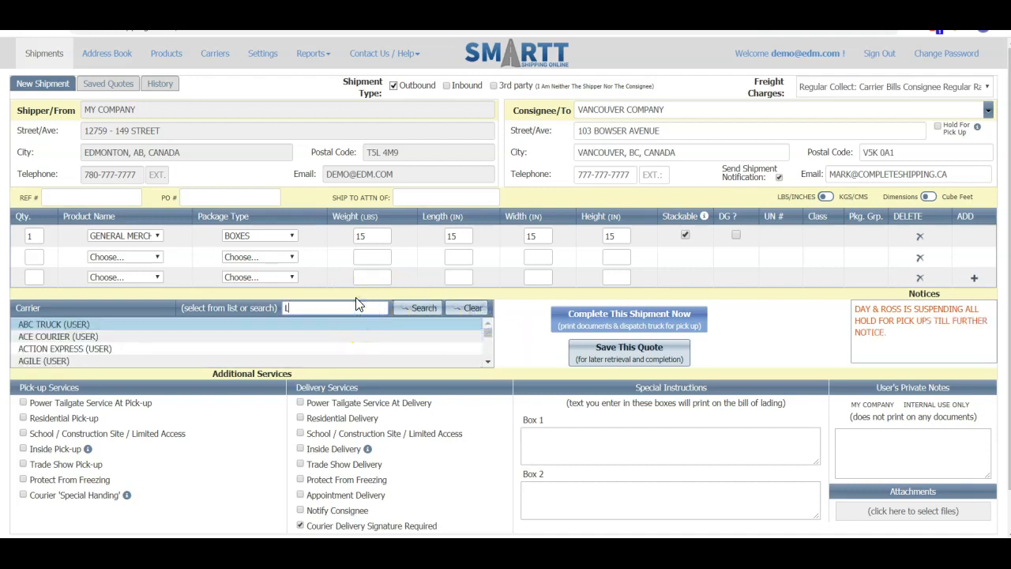
{"action": "left_click", "coordinate": [414, 312]}
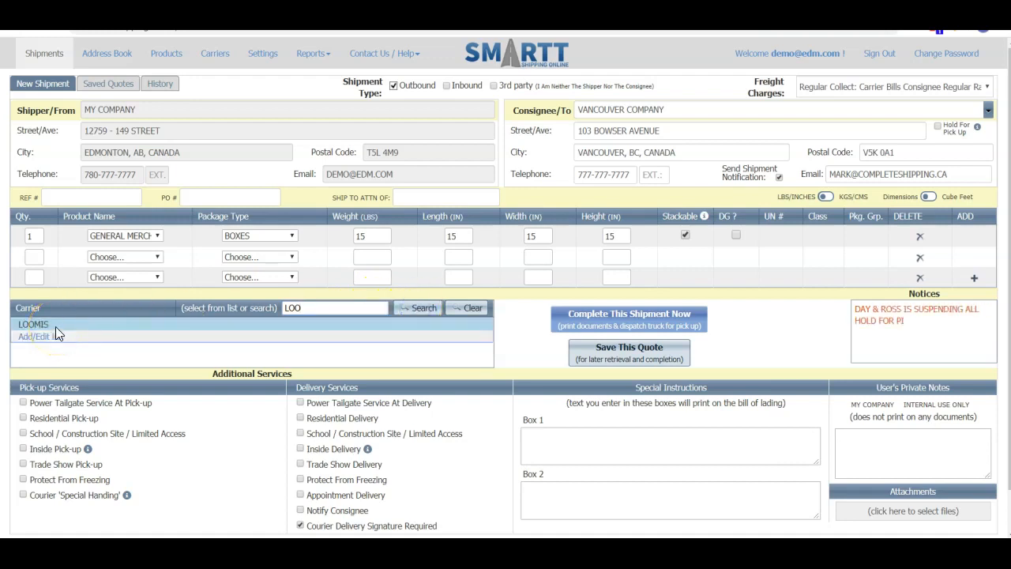
{"action": "left_click", "coordinate": [350, 324]}
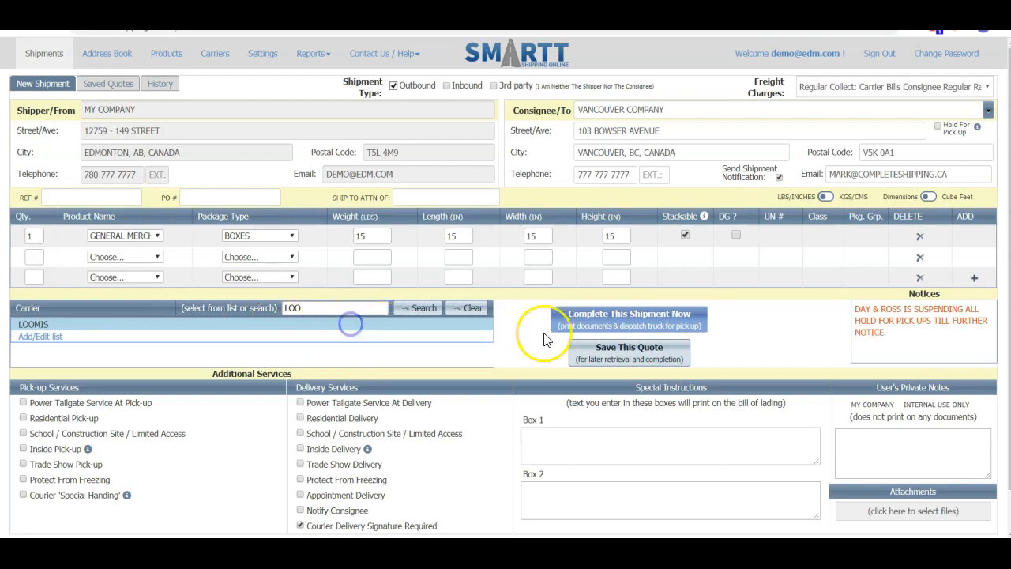
Proceed to complete the shipment with Loomis Ground, entering the consignee's Loomis account number.
{"action": "left_click", "coordinate": [638, 324]}
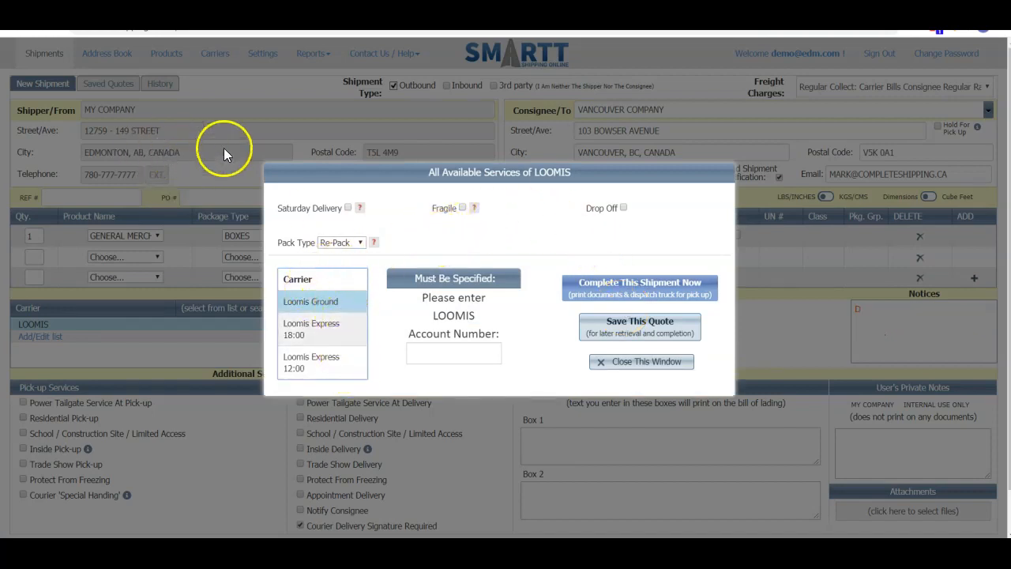
{"action": "left_click", "coordinate": [465, 354]}
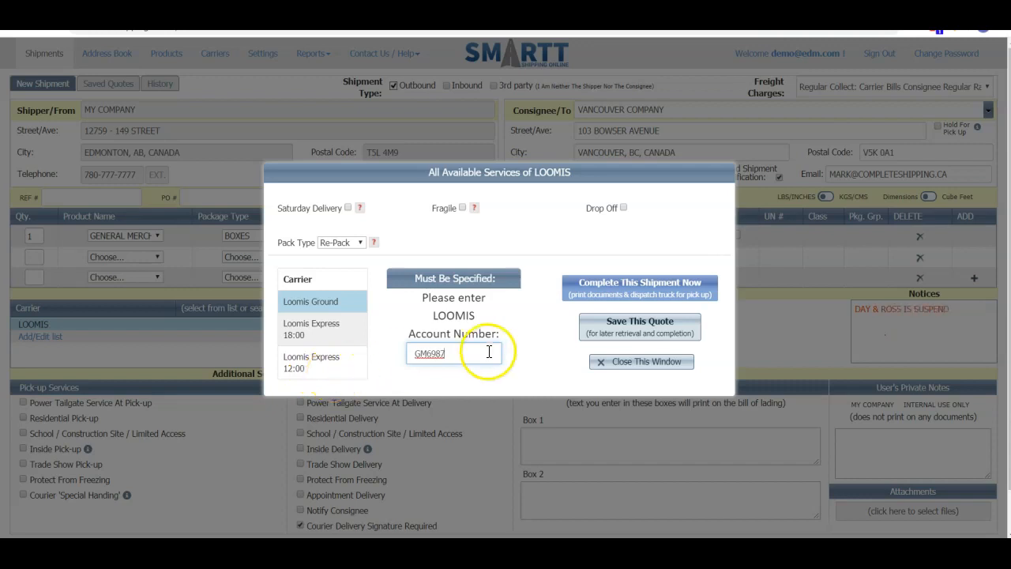
{"action": "left_click", "coordinate": [618, 292]}
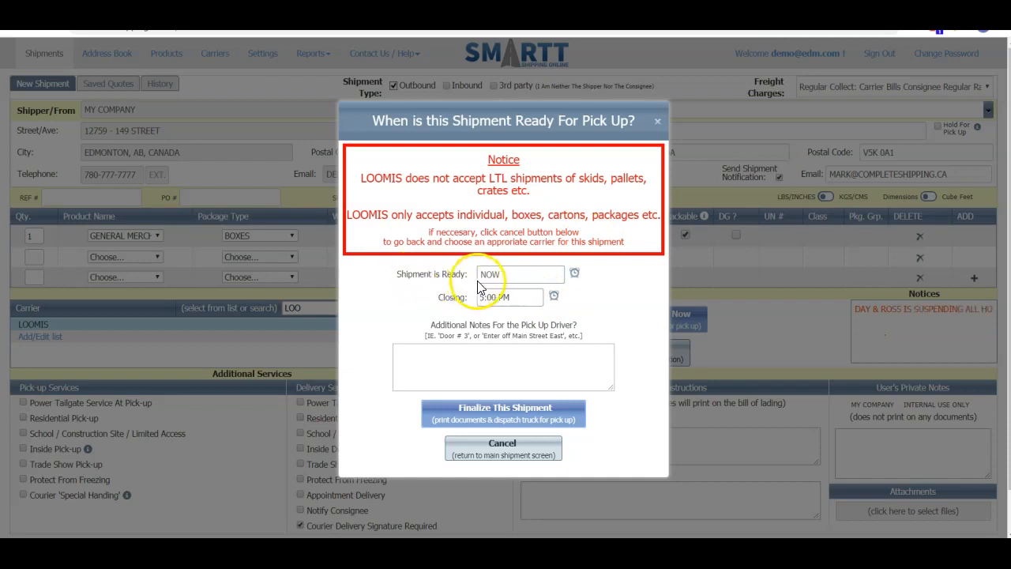
Set the shipment's pick-up ready time to 03/26/2020 1:00 PM and finalize the shipment.
{"action": "left_click", "coordinate": [530, 273]}
{"action": "left_click", "coordinate": [579, 401]}
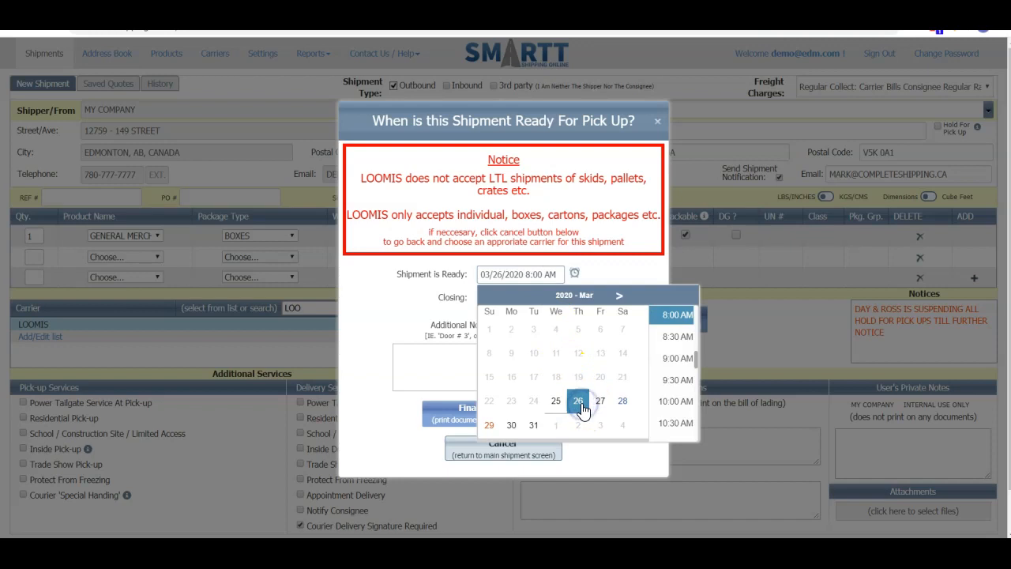
{"action": "scroll", "coordinate": [684, 407], "scroll_direction": "down", "scroll_amount": 3}
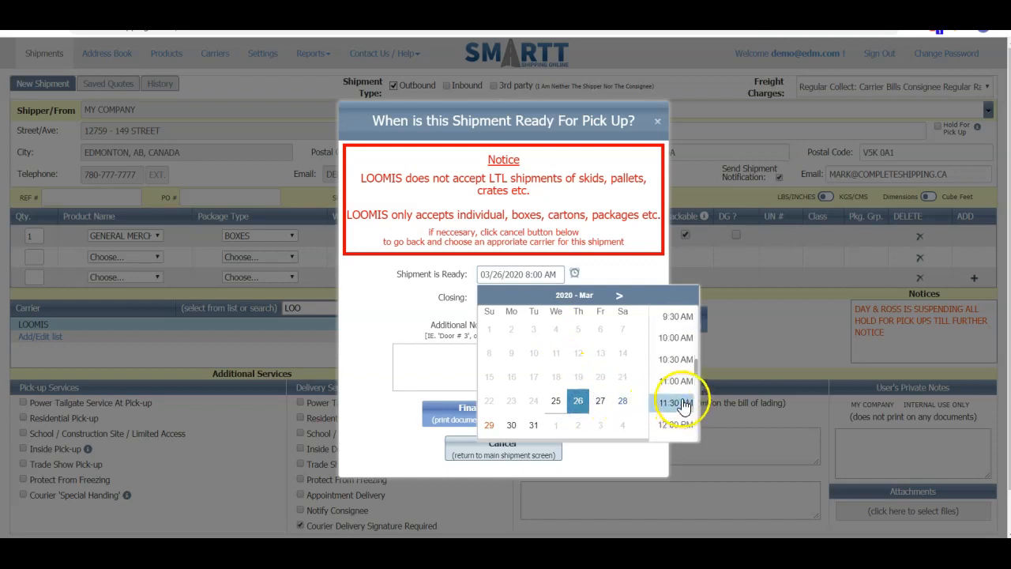
{"action": "scroll", "coordinate": [677, 423], "scroll_direction": "down", "scroll_amount": 2}
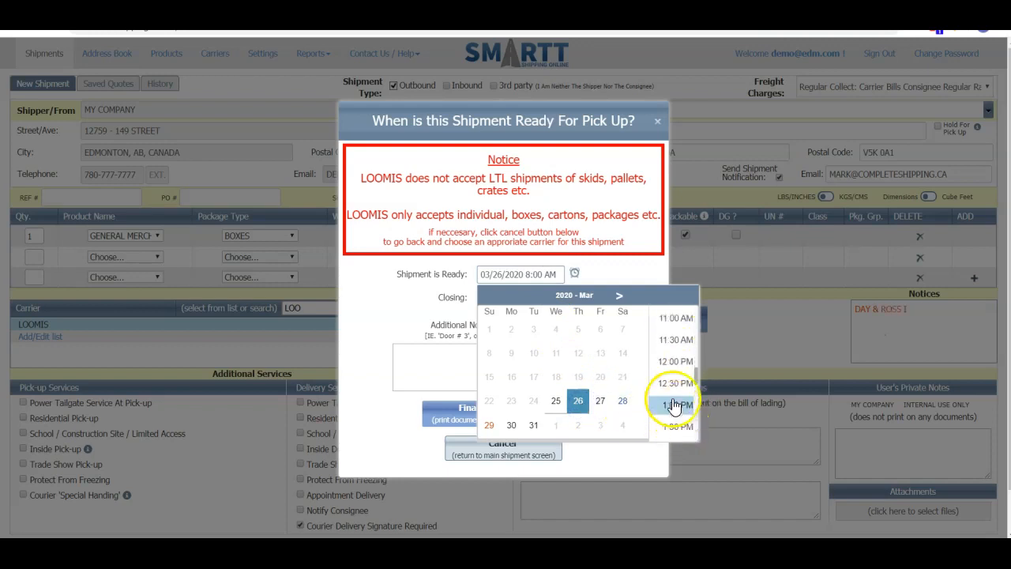
{"action": "left_click", "coordinate": [676, 410]}
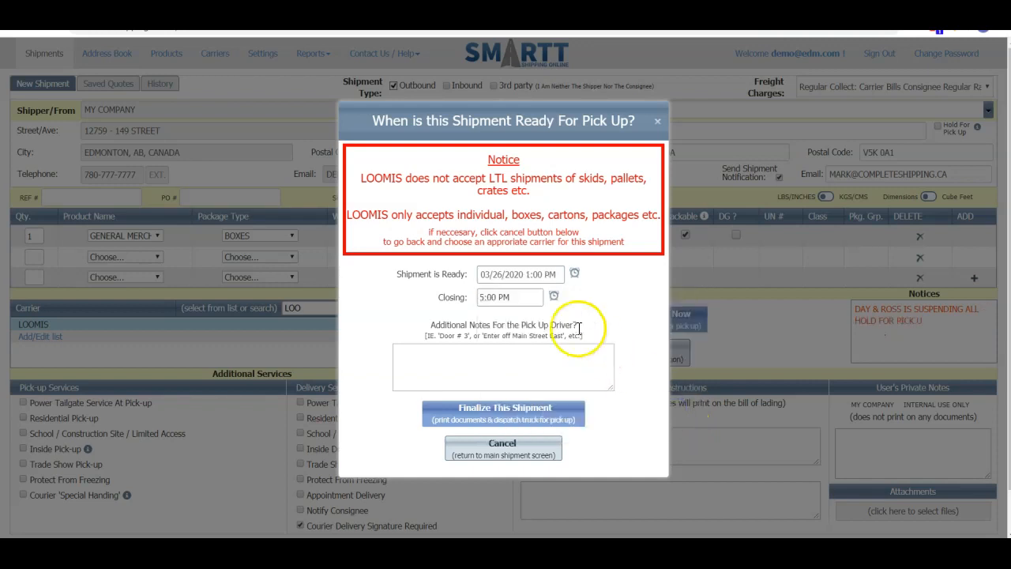
{"action": "left_click", "coordinate": [509, 419]}
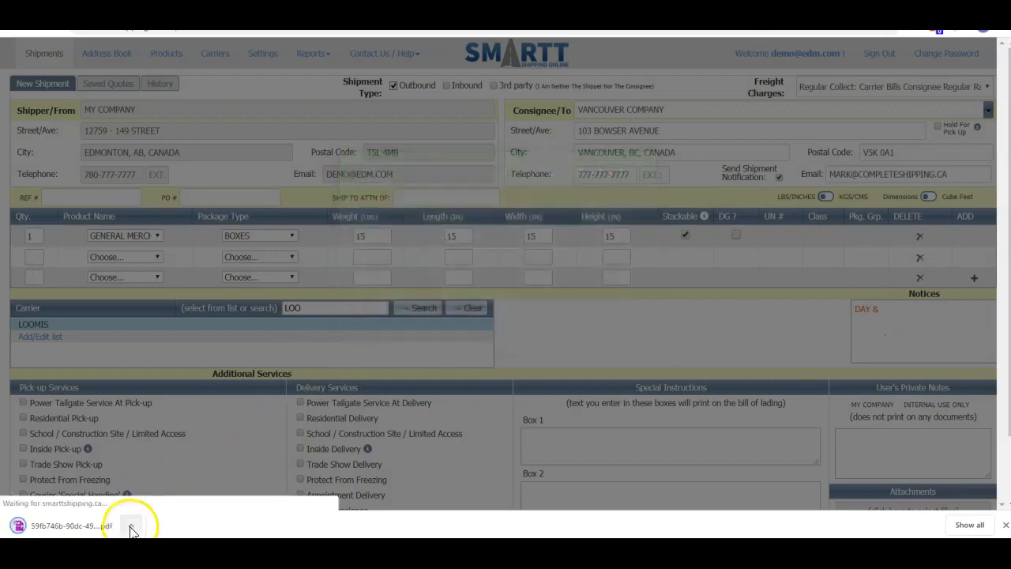
Open the downloaded PDF shipping document and review the Loomis Express label.
{"action": "left_click", "coordinate": [131, 525]}
{"action": "left_click", "coordinate": [162, 429]}
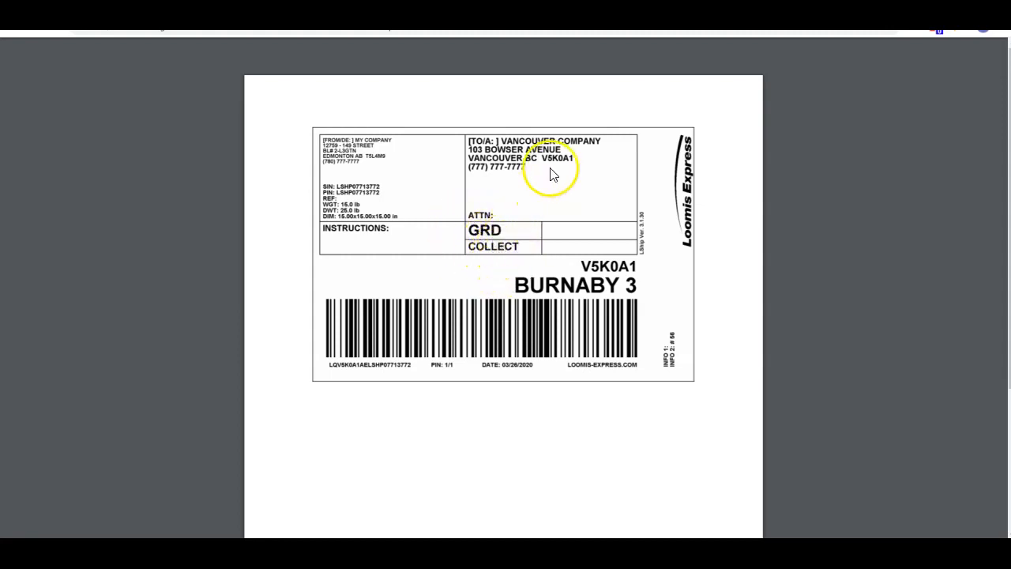
{"action": "mouse_move", "coordinate": [467, 62]}
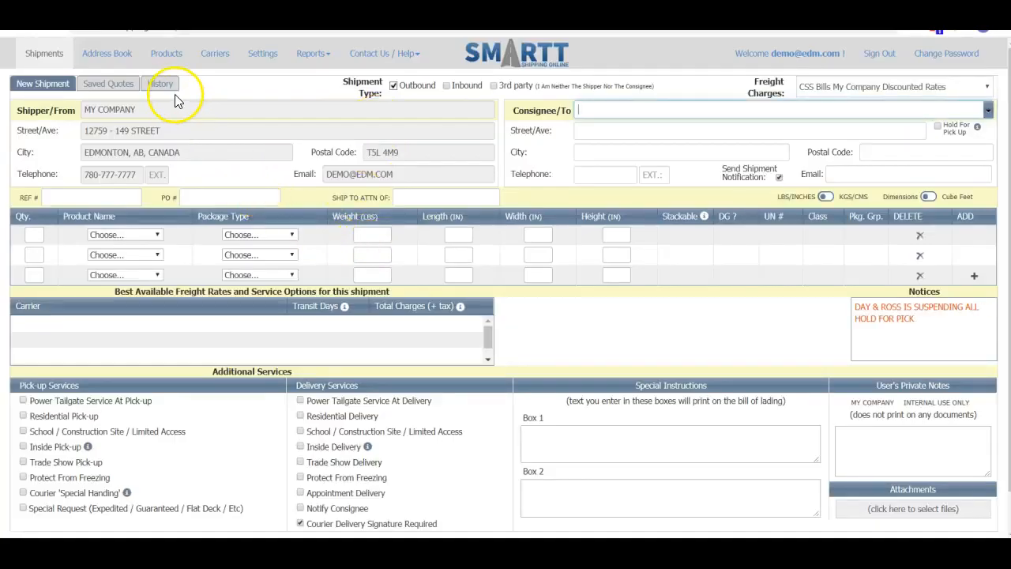
Open the shipment history and check the newest LOOMIS shipment to VANCOUVER COMPANY.
{"action": "left_click", "coordinate": [162, 85]}
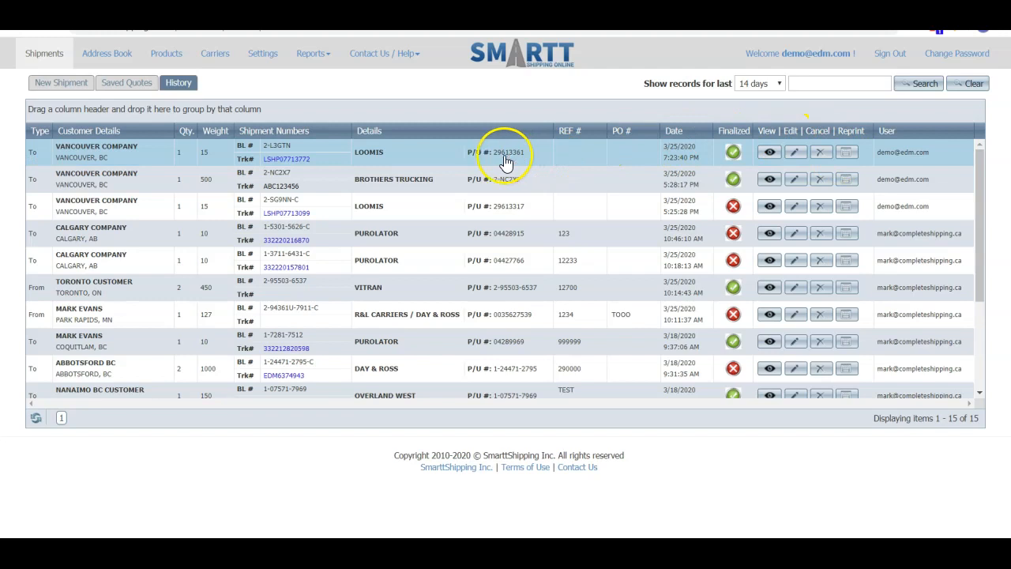
{"action": "left_click", "coordinate": [413, 162]}
Start a new outbound shipment with Regular Collect freight charges and GRANDE PRAIRIE COMPANY as the consignee.
{"action": "left_click", "coordinate": [67, 83]}
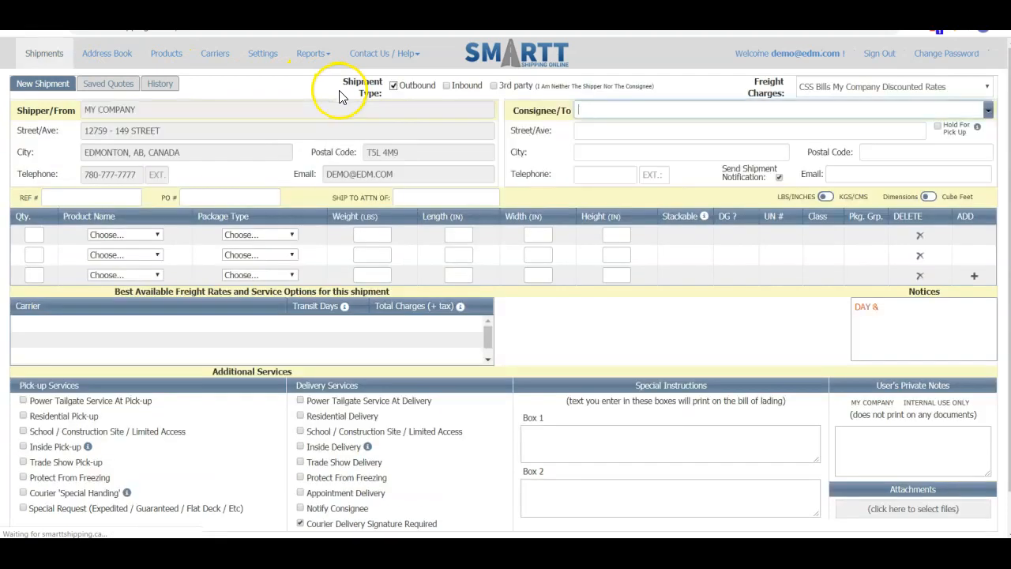
{"action": "left_click", "coordinate": [987, 88]}
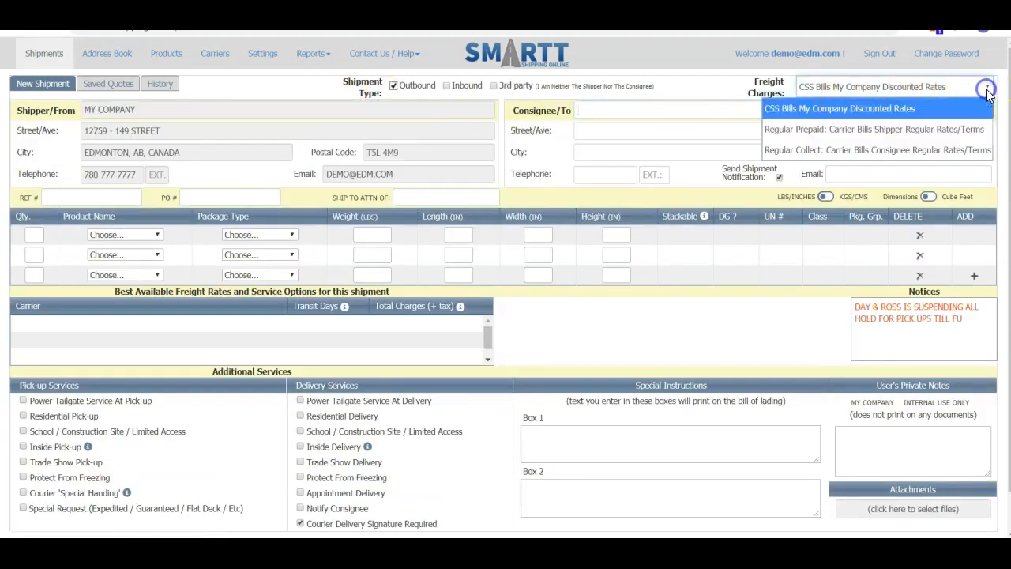
{"action": "left_click", "coordinate": [937, 150]}
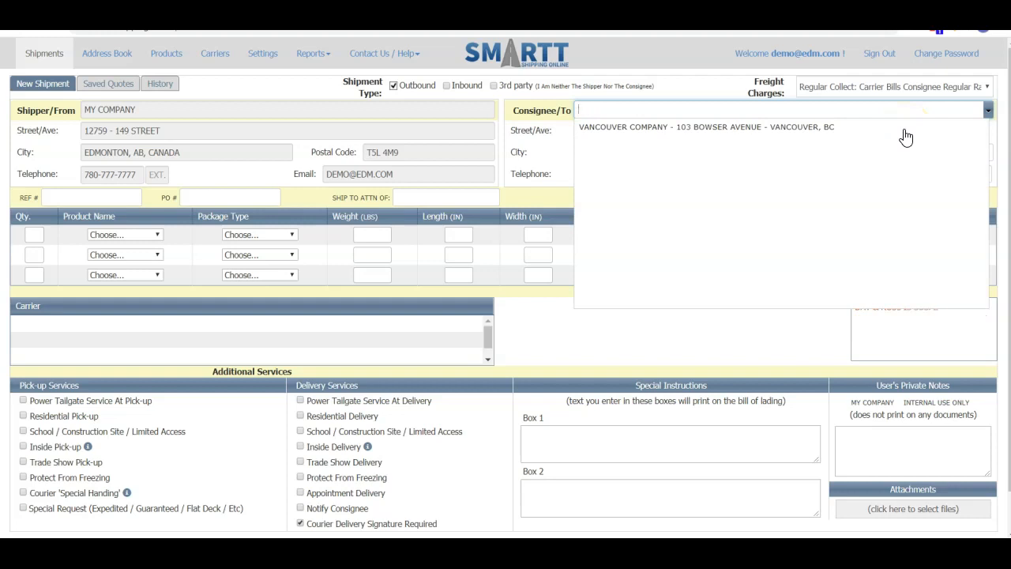
{"action": "type", "text": "GRANDE"}
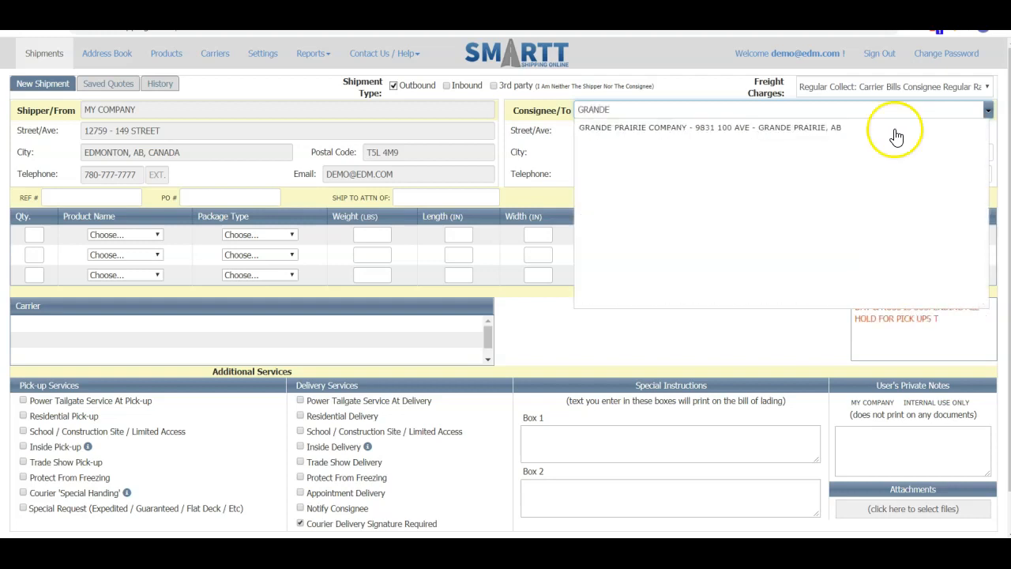
{"action": "left_click", "coordinate": [669, 128]}
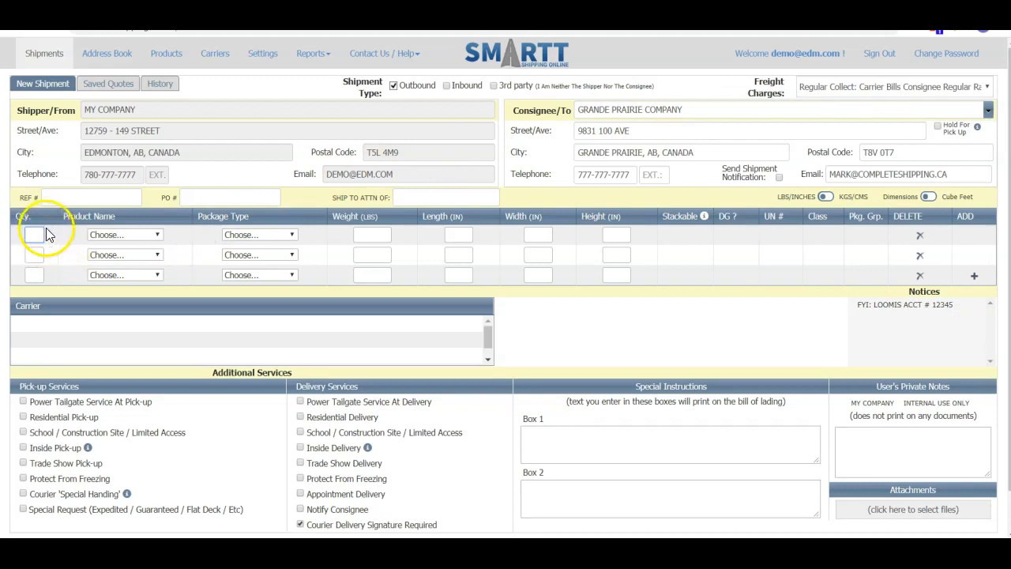
Fill the first product line with quantity 1, general merchandise, skids, weight 350 lbs and dimensions 35 x 35 x 35 inches.
{"action": "type", "text": "1"}
{"action": "key", "text": "Tab"}
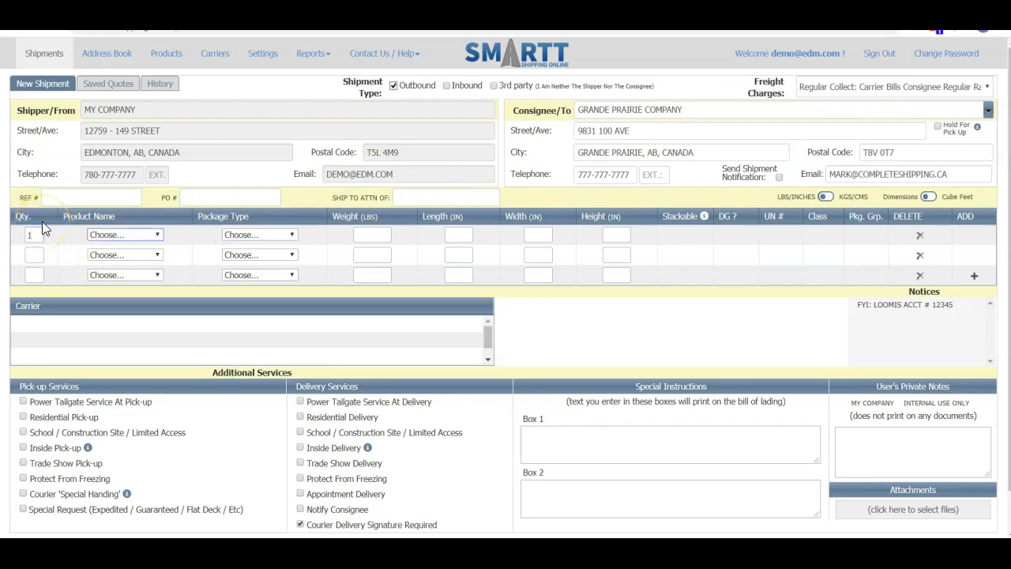
{"action": "key", "text": "g"}
{"action": "key", "text": "Tab"}
{"action": "key", "text": "Tab"}
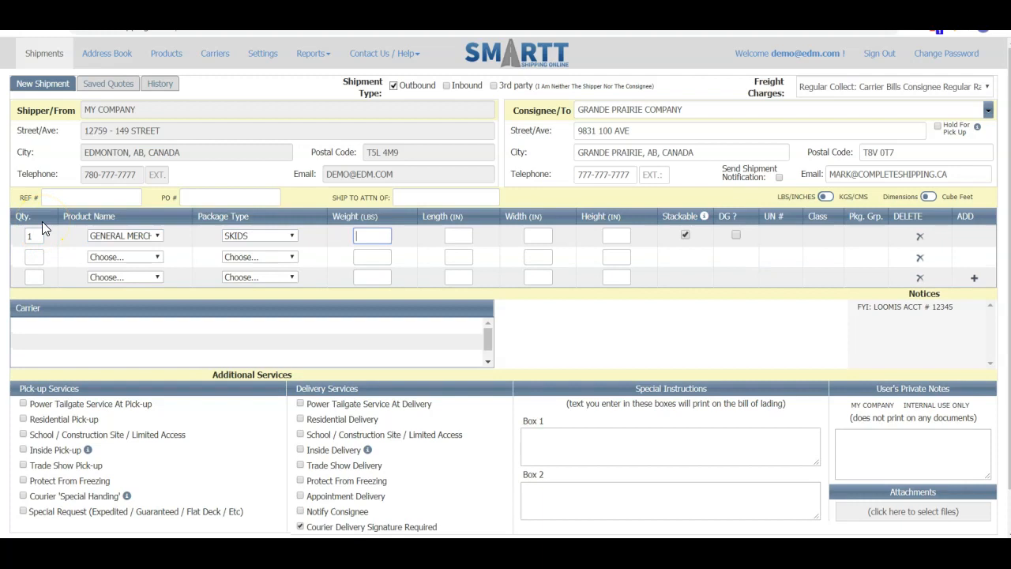
{"action": "type", "text": "350"}
{"action": "key", "text": "Tab"}
{"action": "type", "text": "35"}
{"action": "key", "text": "Tab"}
{"action": "type", "text": "35"}
{"action": "key", "text": "Tab"}
{"action": "type", "text": "3"}
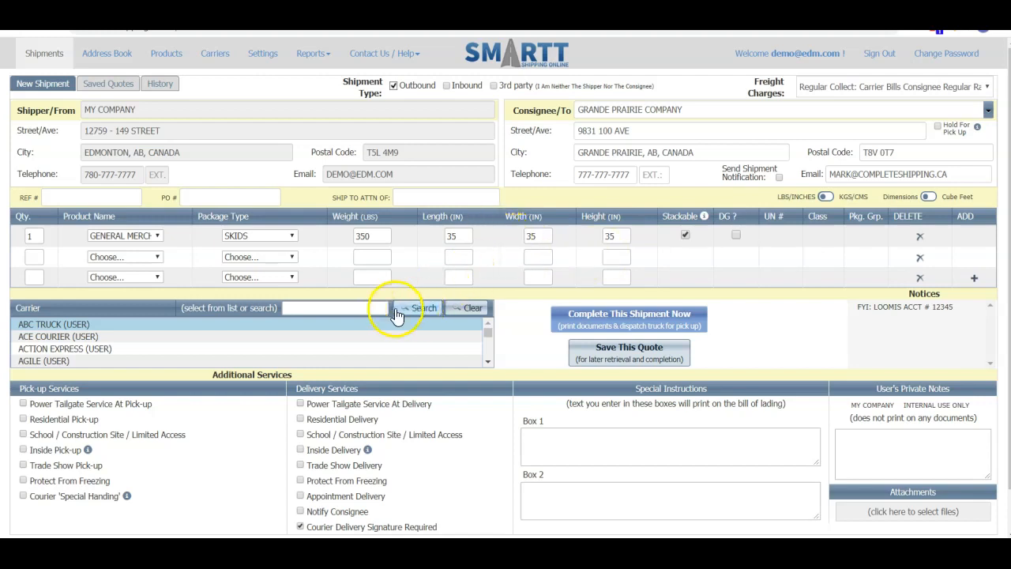
Search the carrier list for BROT and select MY BROTHERS (USER) as the carrier for the skid shipment.
{"action": "left_click_drag", "start_coordinate": [491, 334], "coordinate": [491, 355]}
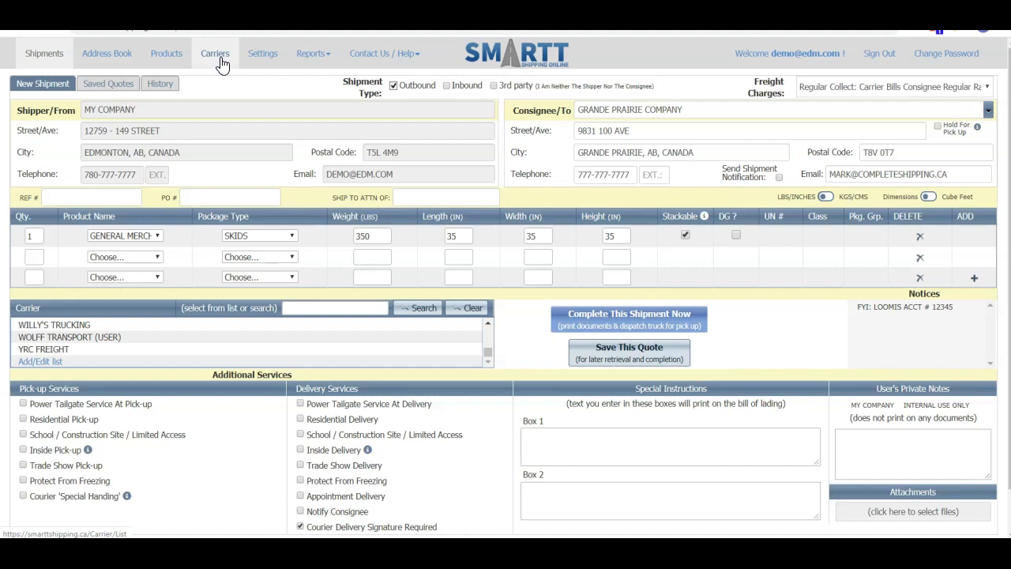
{"action": "left_click", "coordinate": [115, 338]}
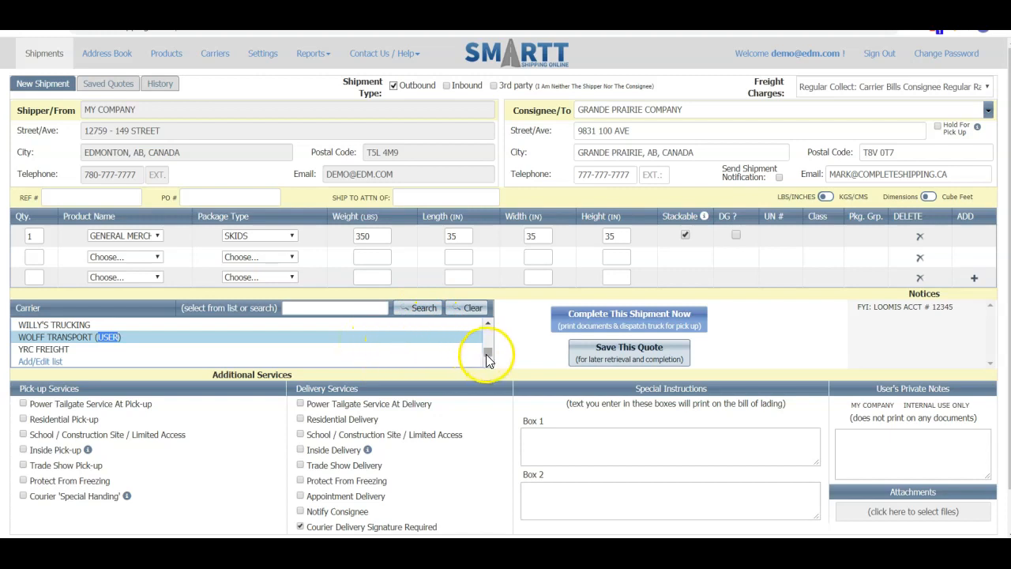
{"action": "left_click", "coordinate": [357, 308]}
{"action": "type", "text": "E"}
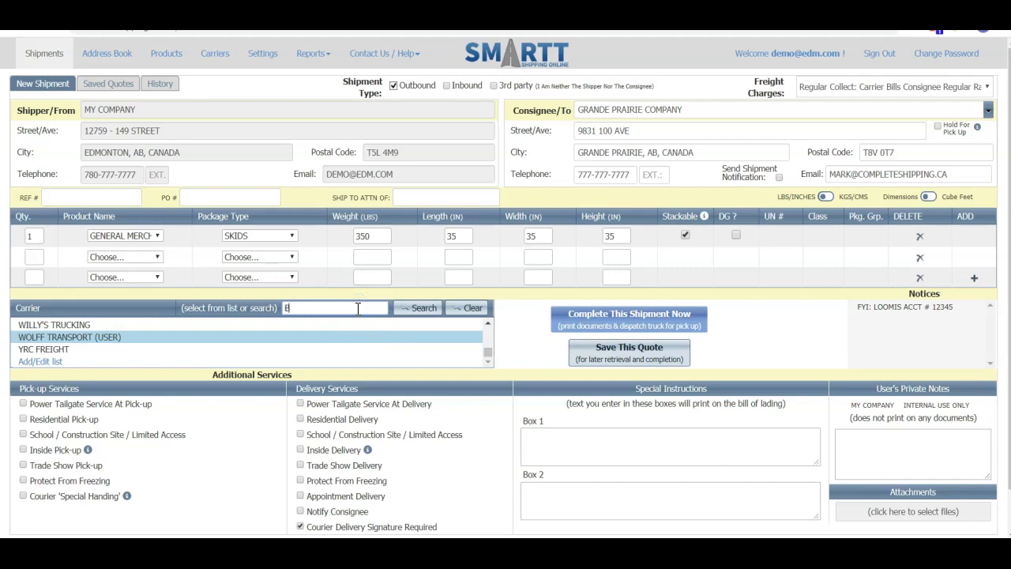
{"action": "left_click", "coordinate": [417, 310]}
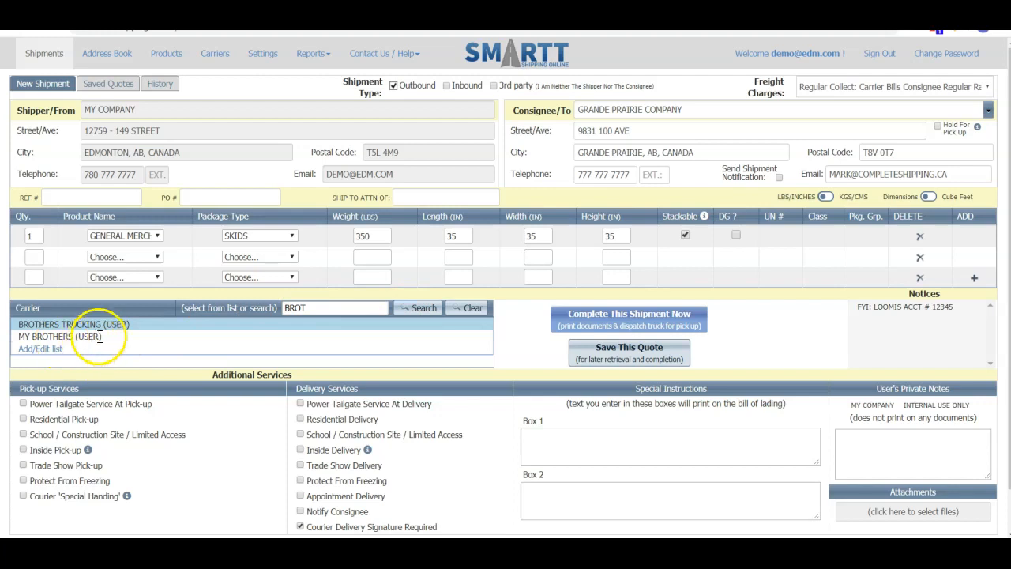
{"action": "left_click", "coordinate": [146, 338]}
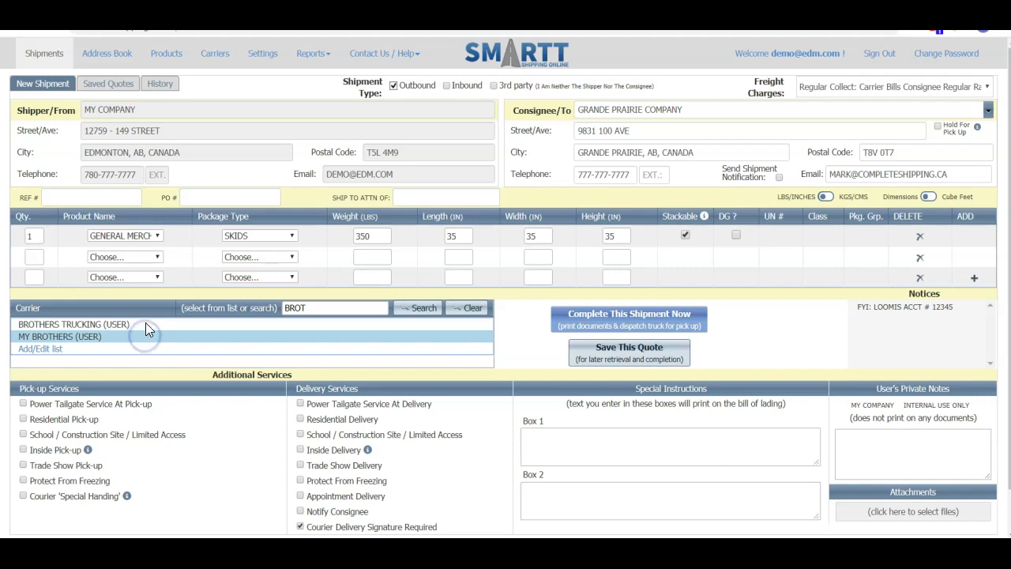
{"action": "left_click", "coordinate": [146, 323]}
{"action": "left_click", "coordinate": [146, 336]}
Complete the shipment to GRANDE PRAIRIE COMPANY and accept the notice about contacting the carrier to schedule the pickup.
{"action": "left_click", "coordinate": [640, 325]}
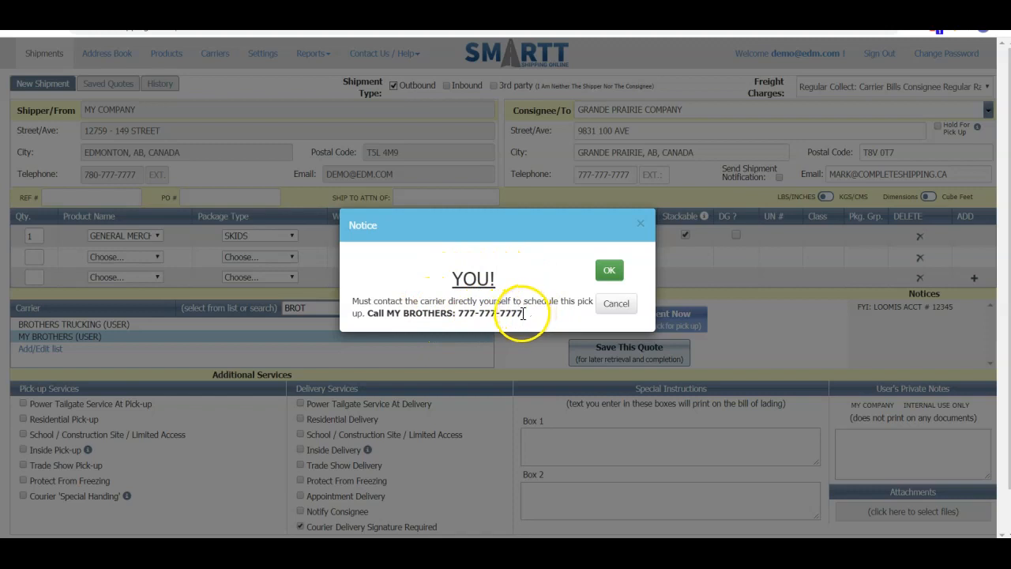
{"action": "left_click_drag", "start_coordinate": [523, 316], "coordinate": [464, 315]}
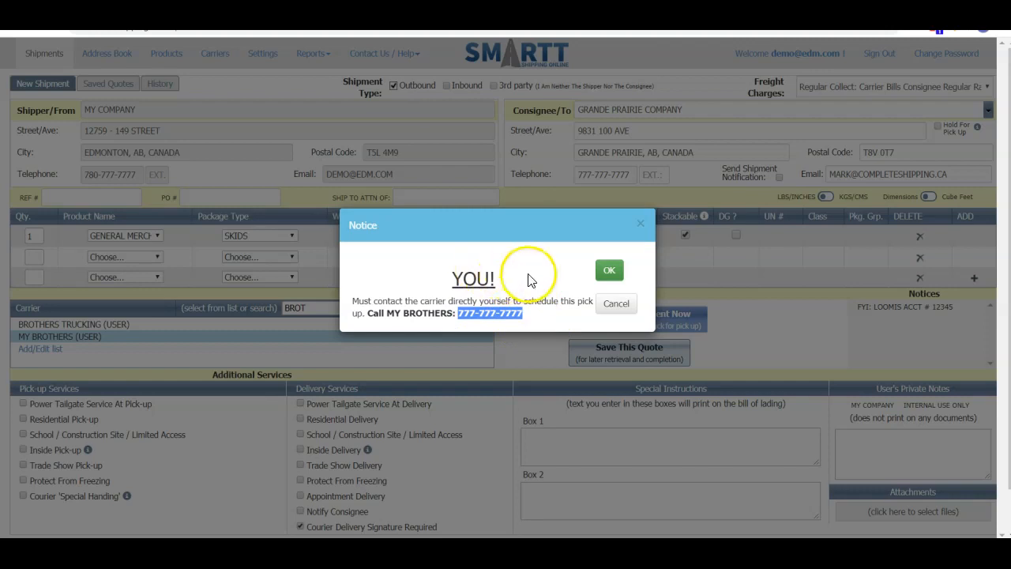
{"action": "left_click", "coordinate": [608, 270]}
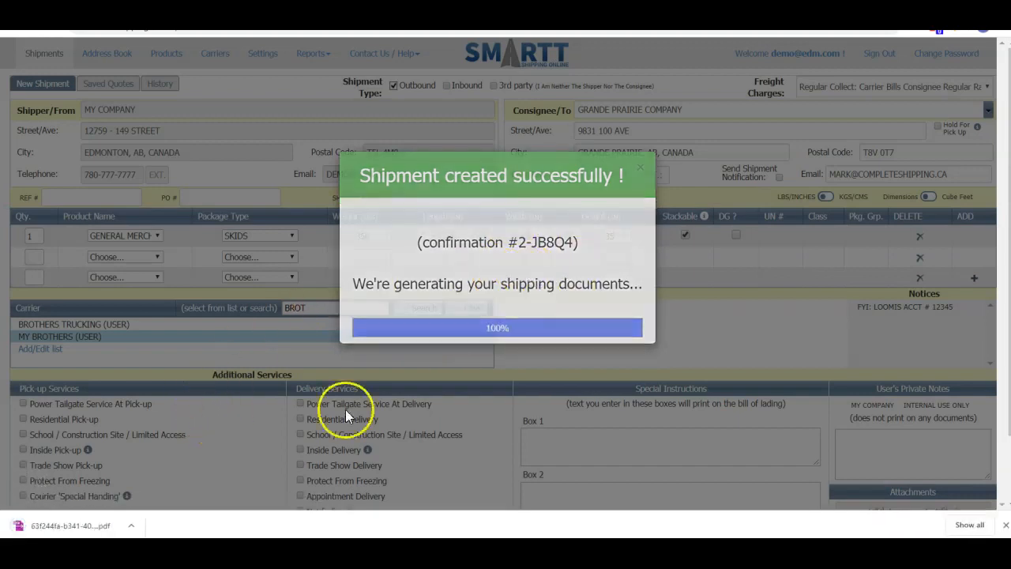
Open the downloaded PDF shipping document and review the bill of lading and shipping label pages.
{"action": "left_click", "coordinate": [134, 527]}
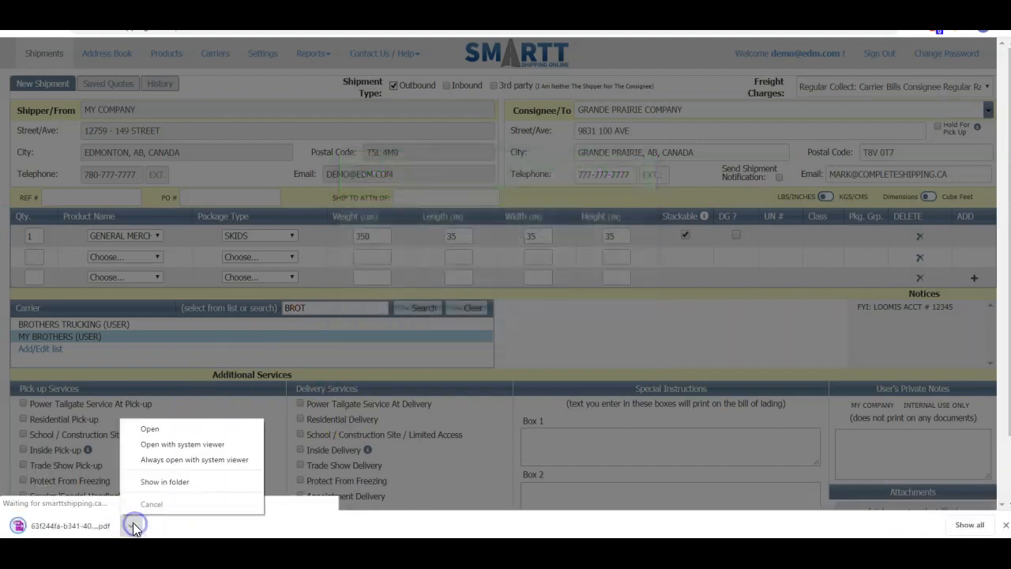
{"action": "left_click", "coordinate": [147, 426]}
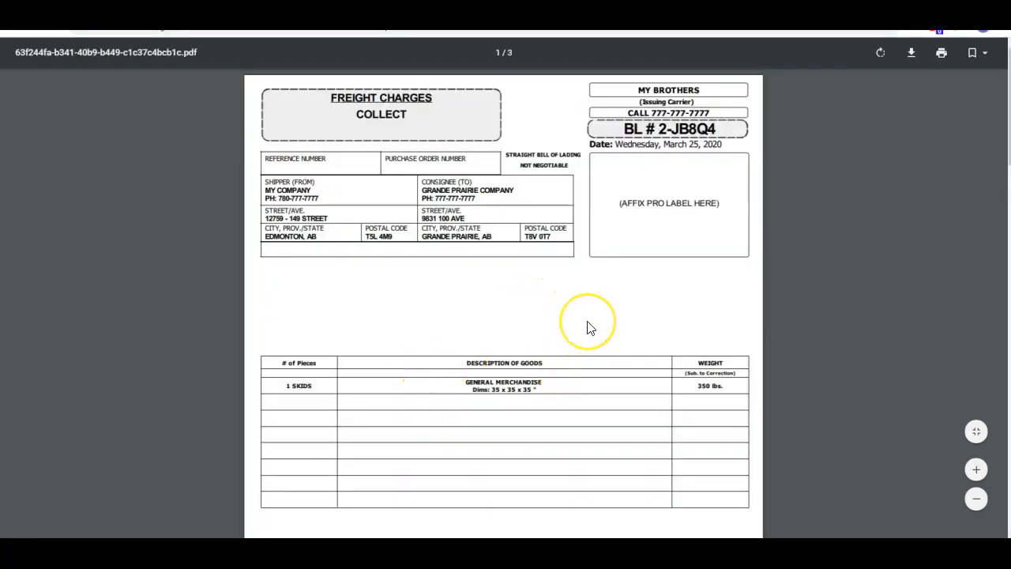
{"action": "scroll", "coordinate": [588, 327], "scroll_direction": "down", "scroll_amount": 4}
{"action": "scroll", "coordinate": [589, 328], "scroll_direction": "down", "scroll_amount": 14}
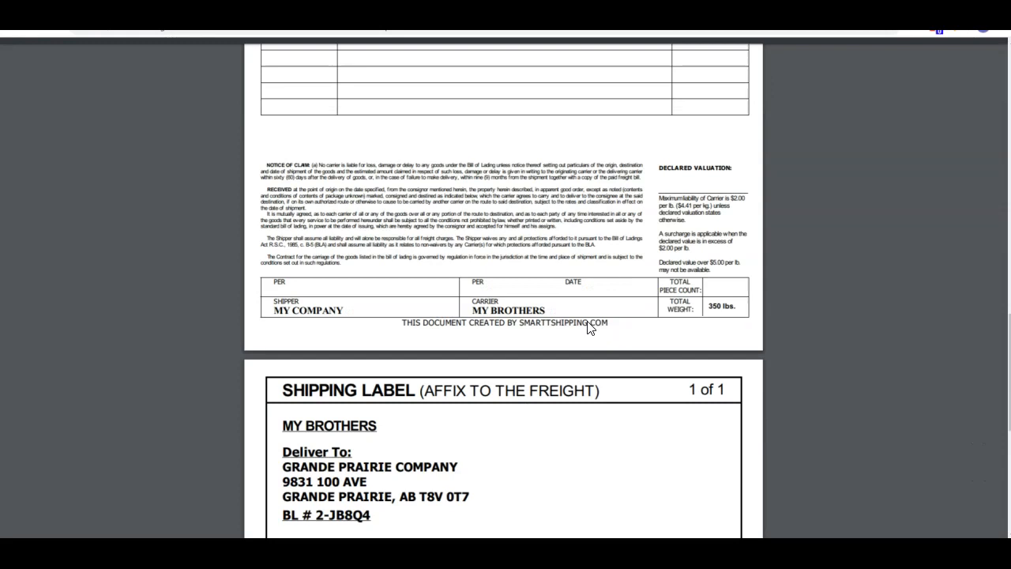
{"action": "scroll", "coordinate": [587, 384], "scroll_direction": "down", "scroll_amount": 3}
{"action": "scroll", "coordinate": [588, 386], "scroll_direction": "up", "scroll_amount": 15}
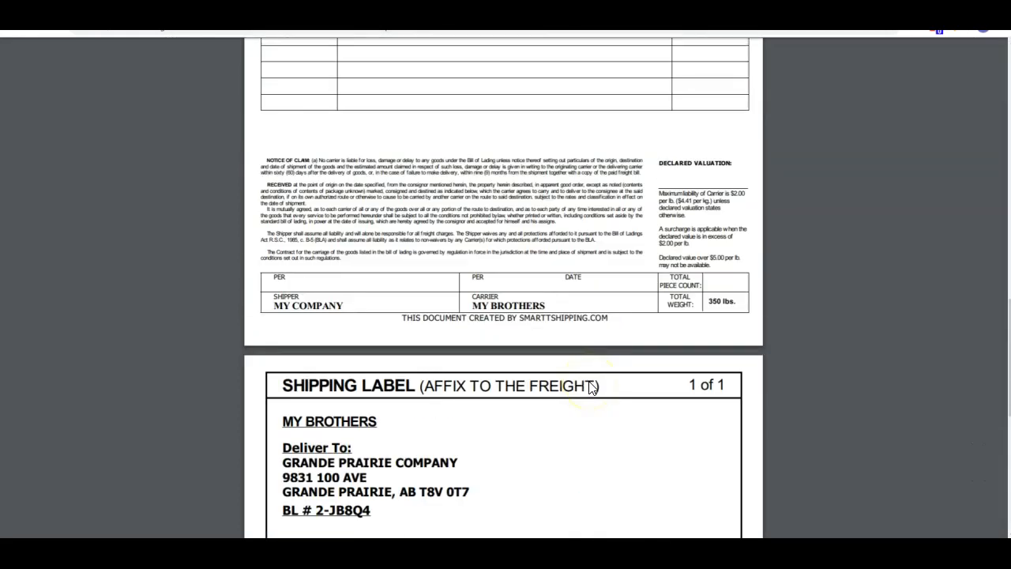
{"action": "scroll", "coordinate": [590, 387], "scroll_direction": "down", "scroll_amount": 1}
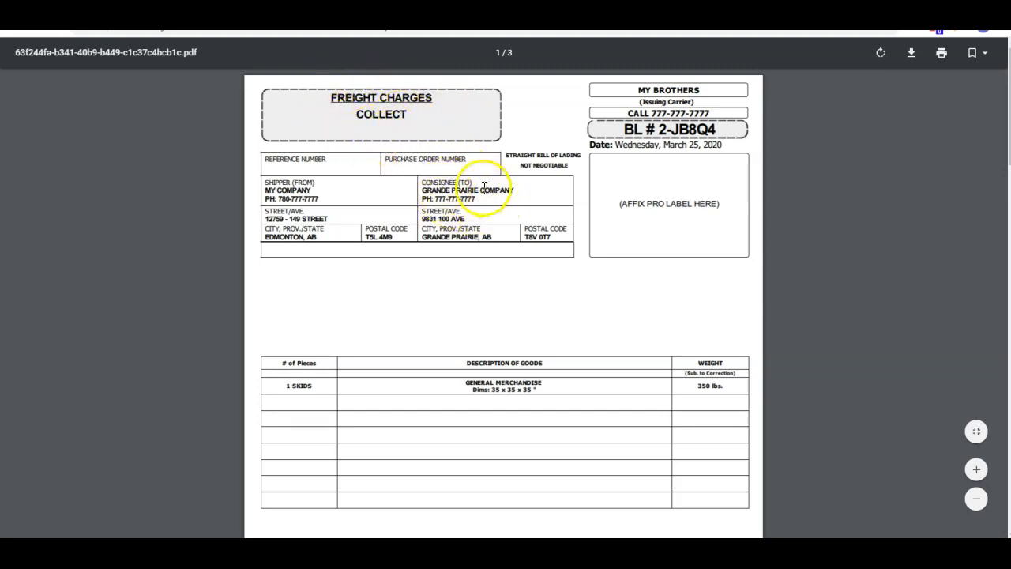
Highlight the issuing carrier name, the carrier's phone line and the BL number on the bill of lading in turn.
{"action": "left_click", "coordinate": [697, 90]}
{"action": "left_click_drag", "start_coordinate": [697, 90], "coordinate": [641, 89]}
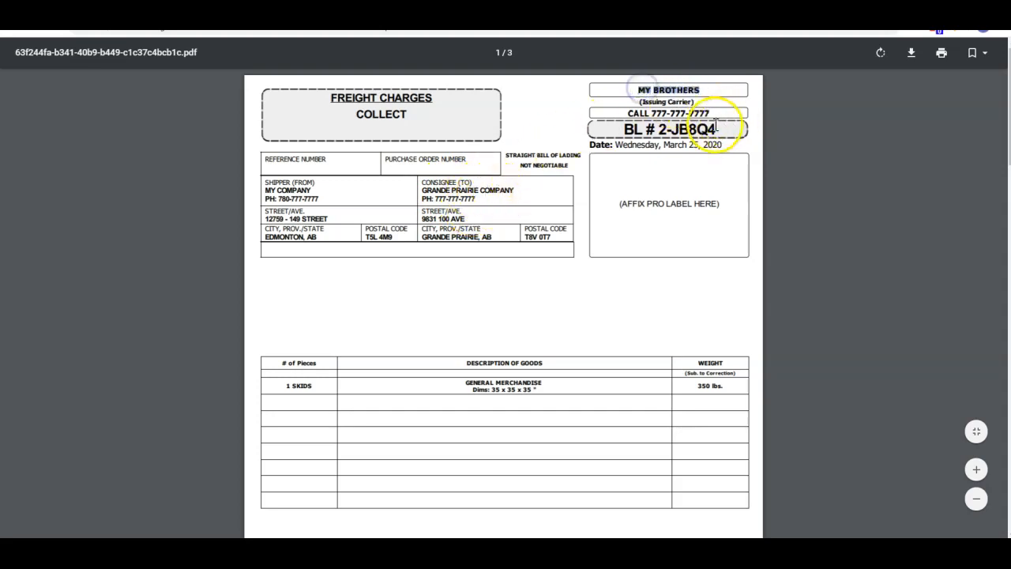
{"action": "left_click_drag", "start_coordinate": [713, 112], "coordinate": [628, 112]}
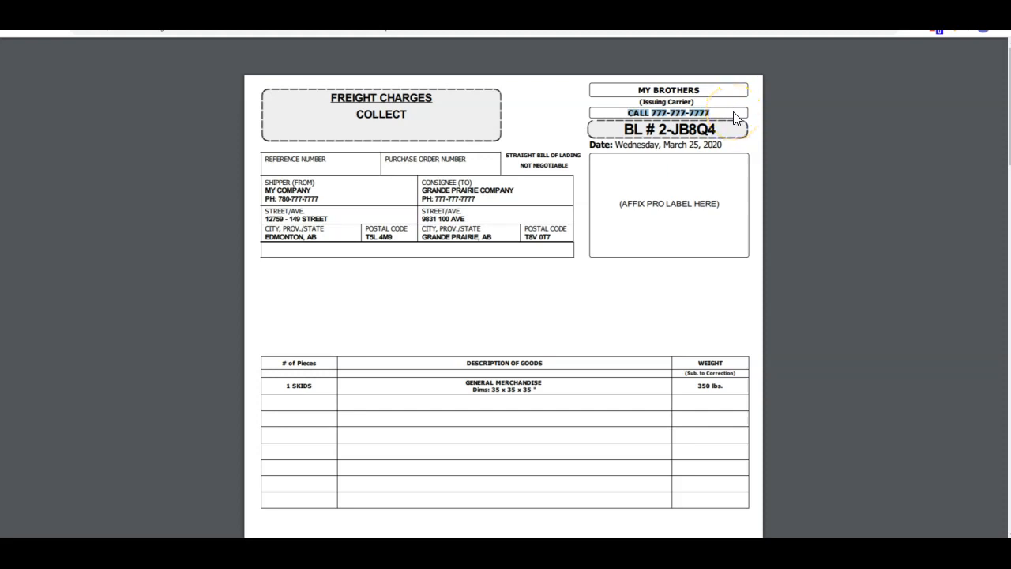
{"action": "left_click_drag", "start_coordinate": [719, 129], "coordinate": [626, 128]}
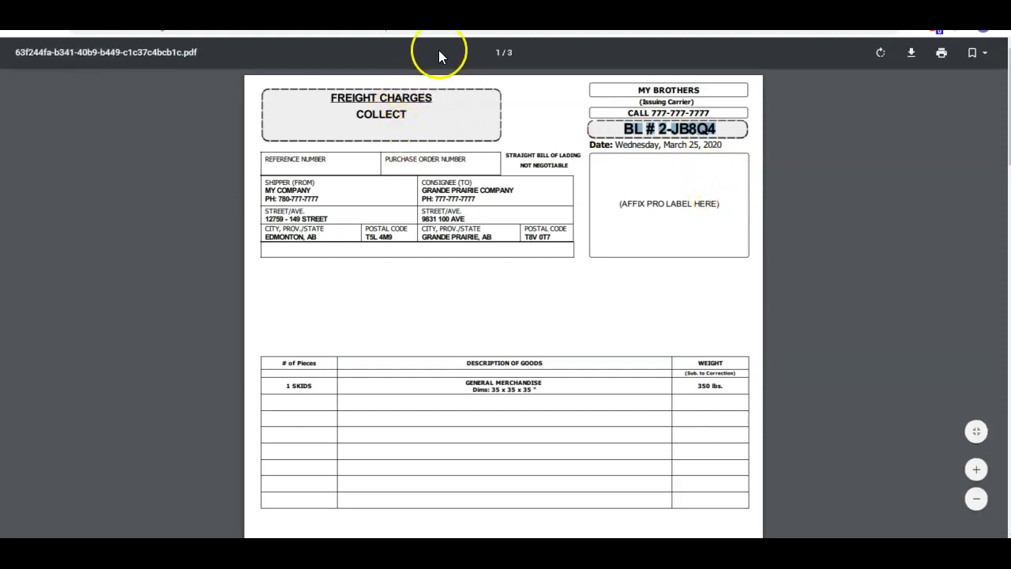
Return to SmarttShipping and check the newest MY BROTHERS shipment to GRANDE PRAIRIE COMPANY in the shipment history.
{"action": "left_click", "coordinate": [413, 10]}
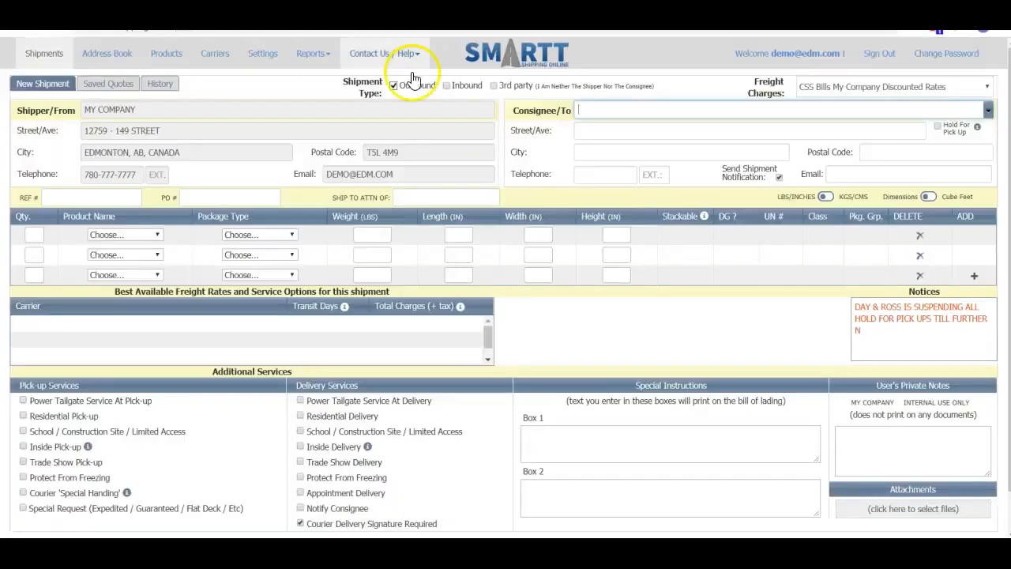
{"action": "left_click", "coordinate": [162, 85]}
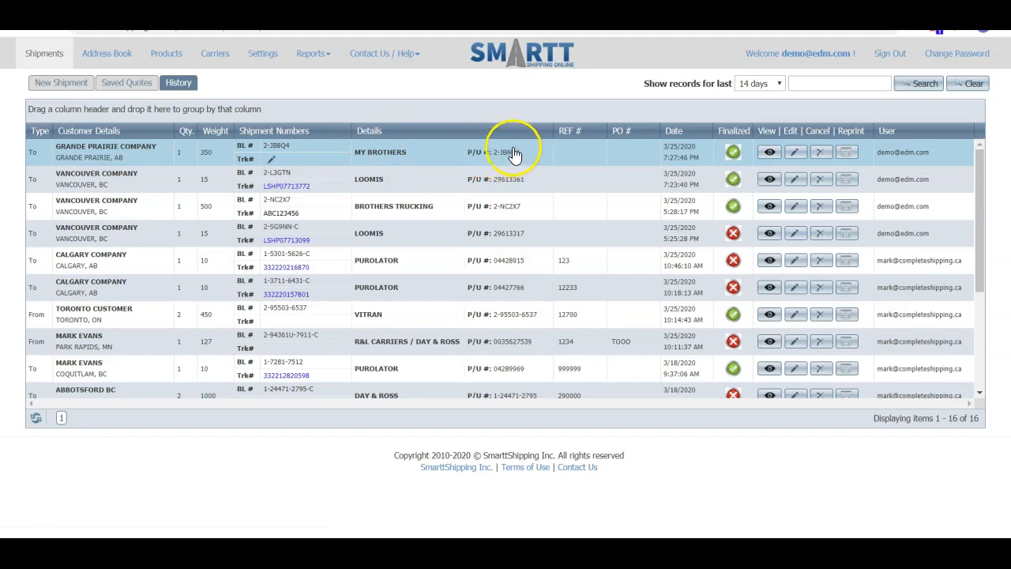
{"action": "left_click", "coordinate": [294, 153]}
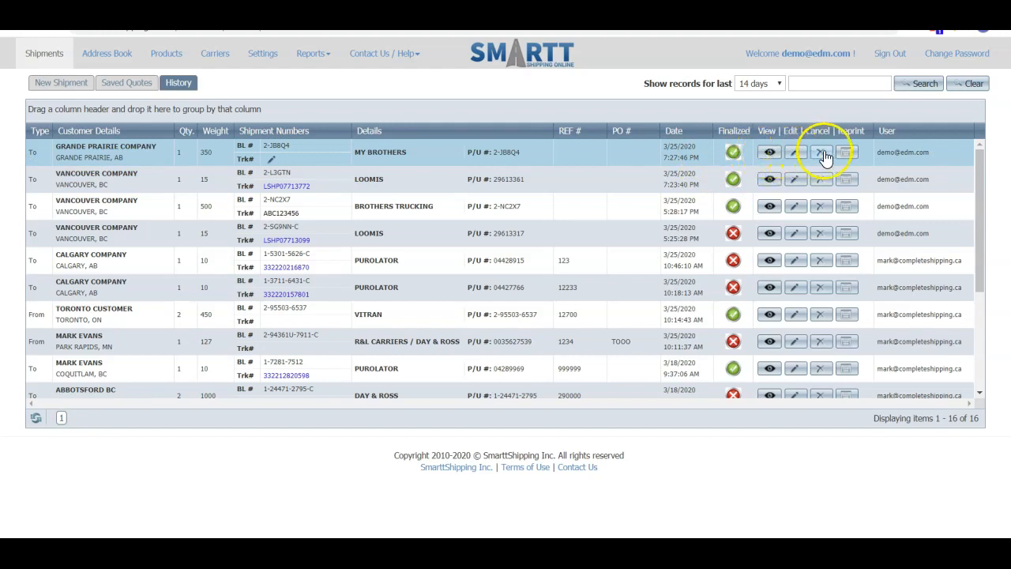
Enter ABC987 as the tracking number of the GRANDE PRAIRIE COMPANY shipment and save it.
{"action": "left_click", "coordinate": [271, 163]}
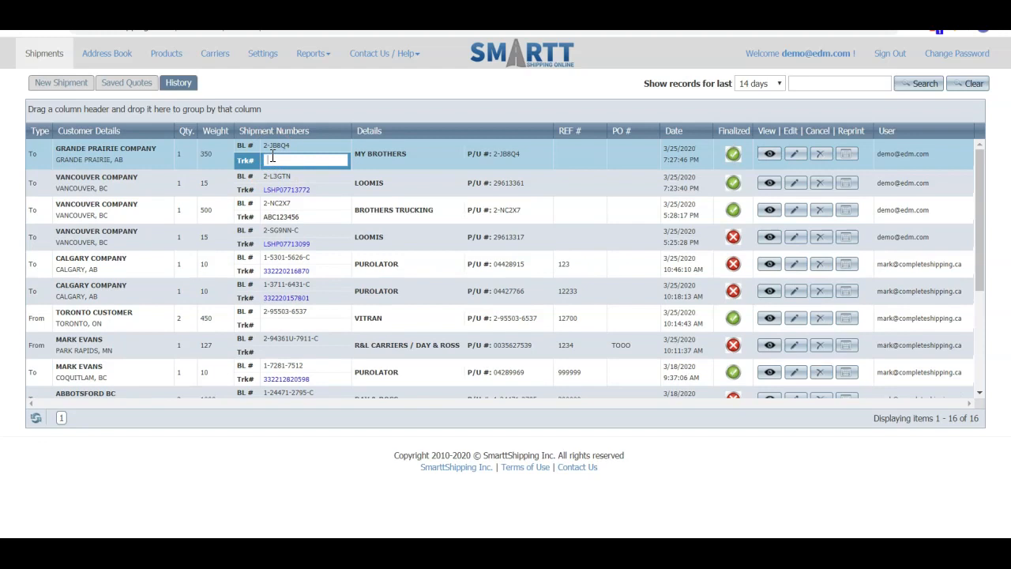
{"action": "type", "text": "ABC"}
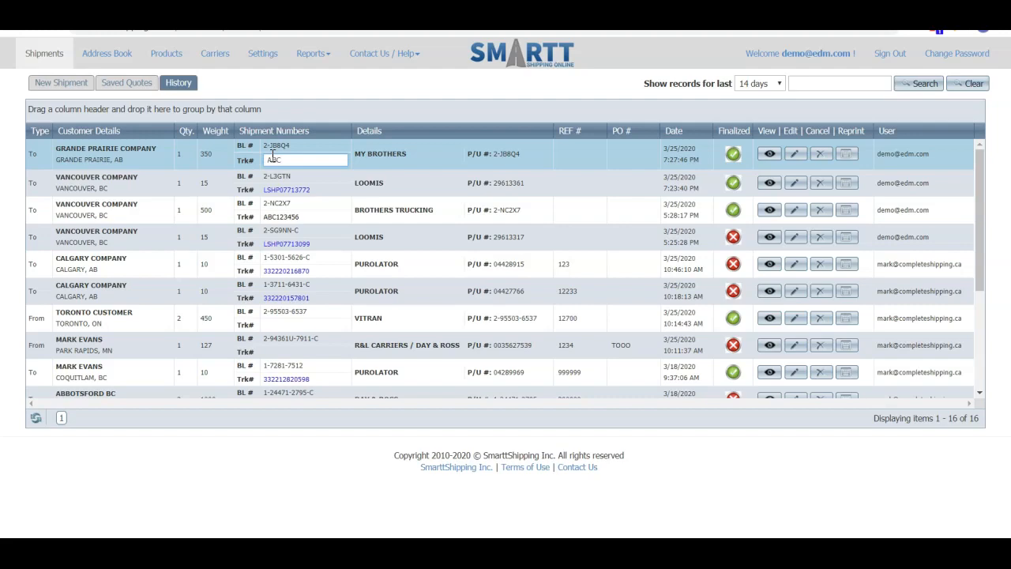
{"action": "type", "text": "987"}
{"action": "key", "text": "Return"}
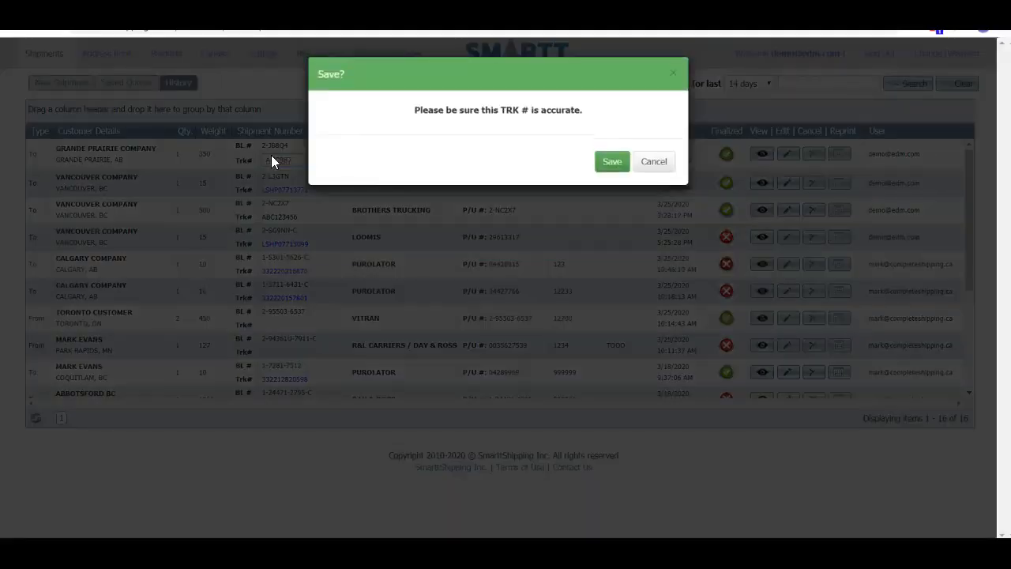
{"action": "left_click", "coordinate": [611, 167]}
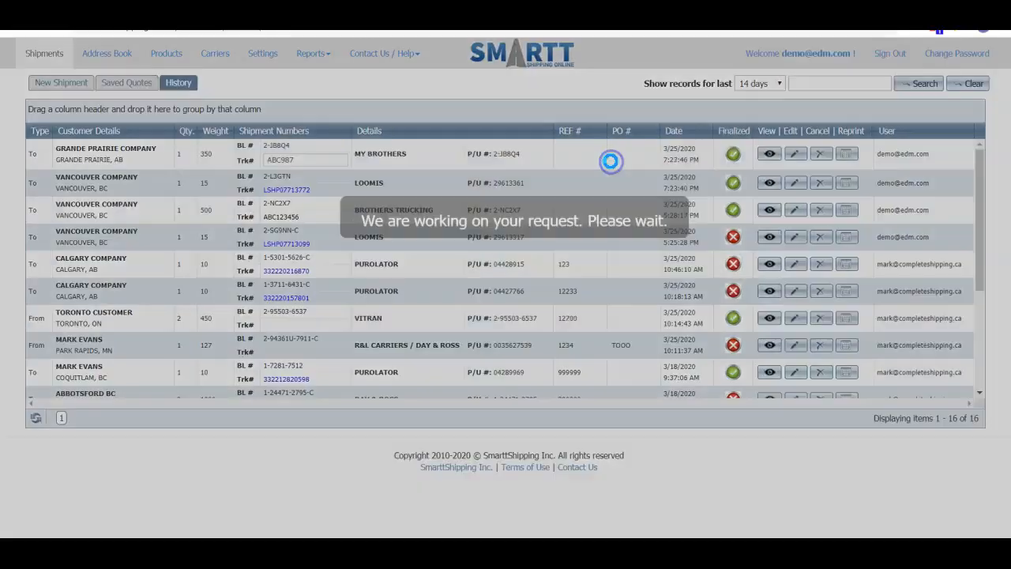